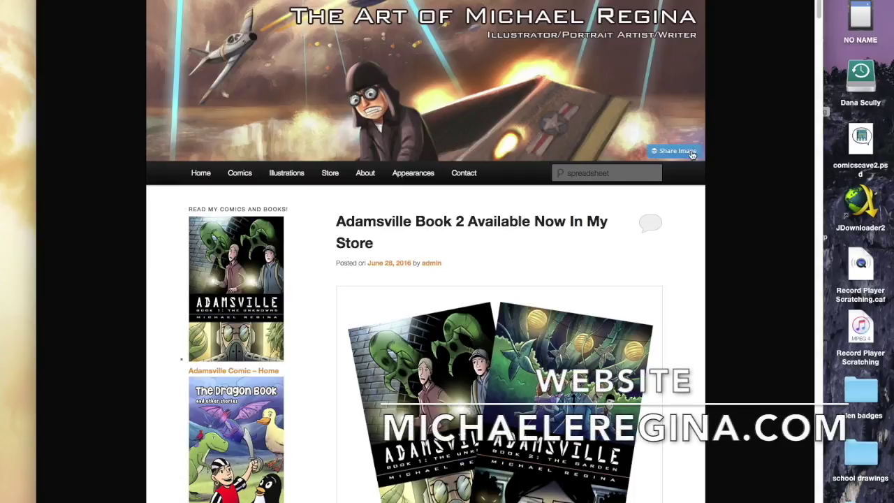
- Search the site for "spreadsheet" and open the "Managing The Crunch" post
left_click(633, 173)
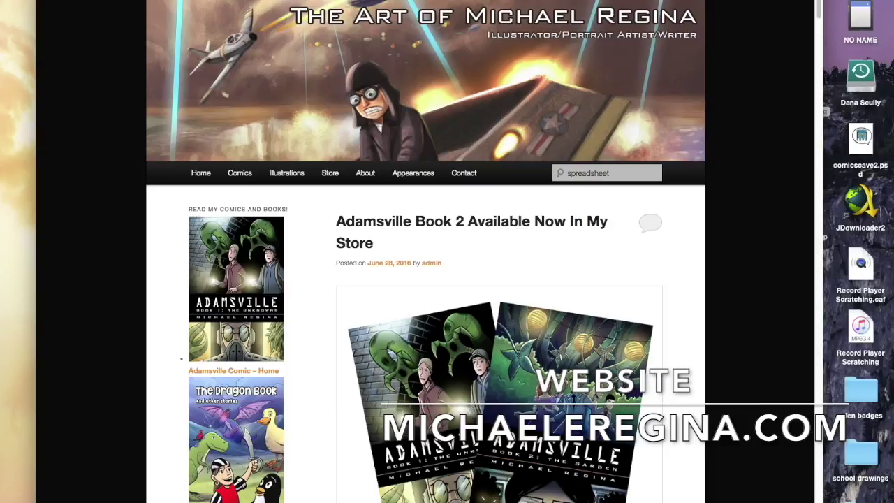
key("Return")
scroll(513, 334, "down", 10)
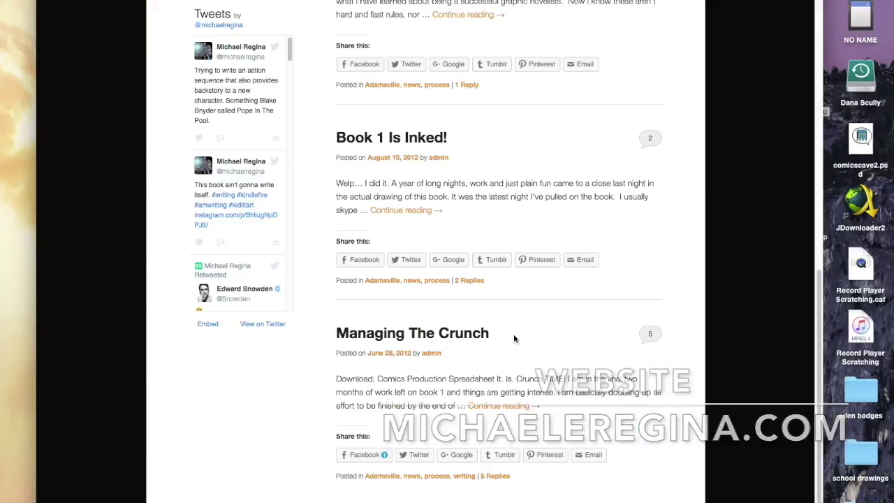
left_click(428, 337)
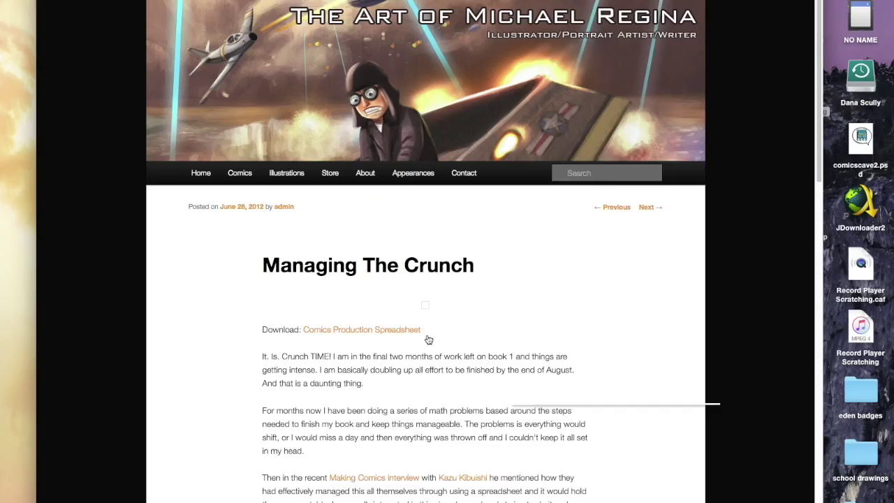
- Examine the production tracker image in the post and the Comics Production Spreadsheet download link beneath it
scroll(428, 344, "down", 2)
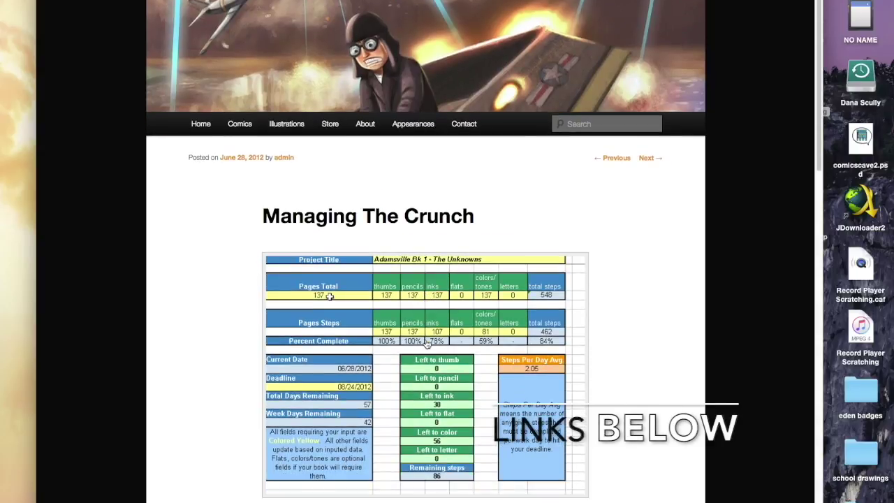
scroll(427, 344, "down", 5)
scroll(427, 344, "up", 5)
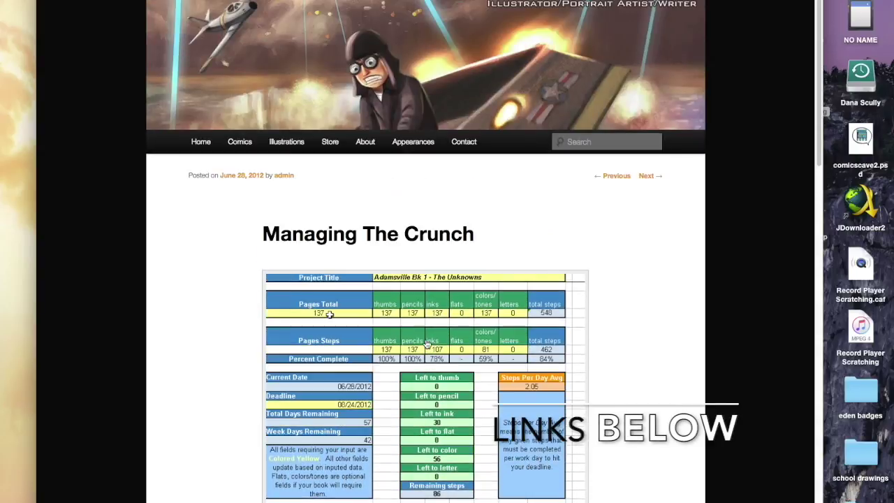
scroll(444, 321, "down", 2)
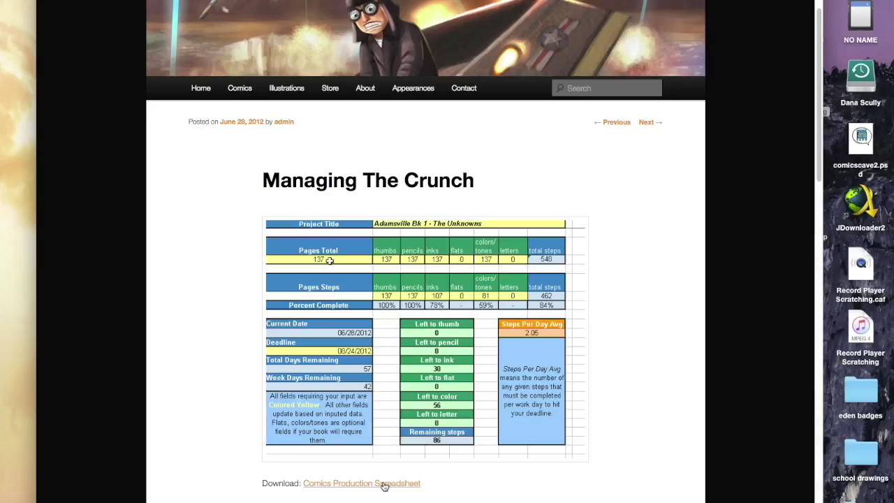
scroll(383, 487, "down", 1)
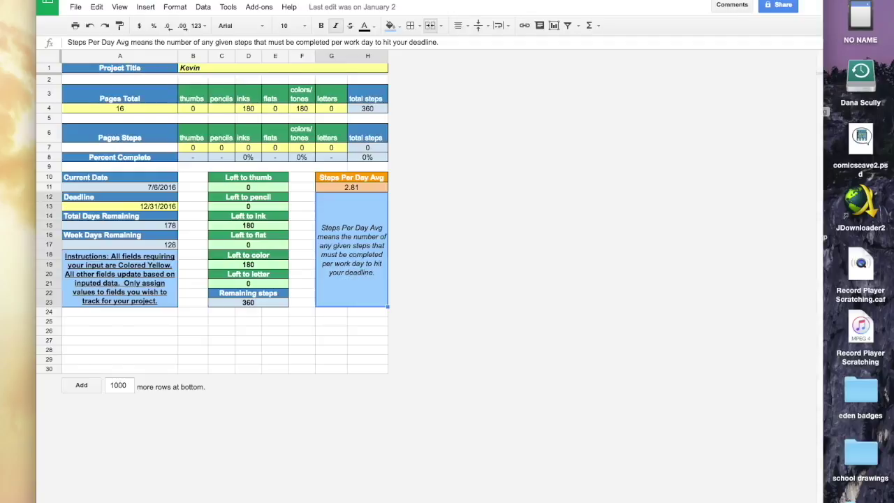
- Replace the spreadsheet's project title with "Test Project"
left_click(527, 140)
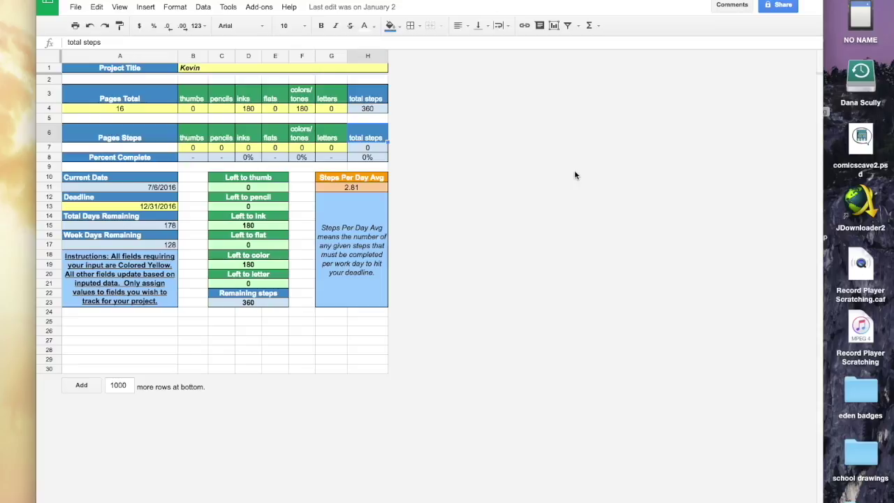
left_click(217, 67)
key("BackSpace")
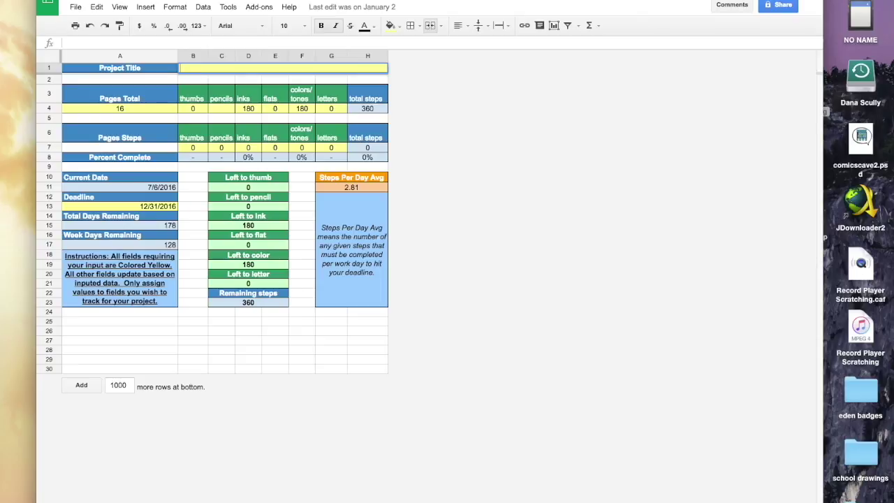
type("est Project")
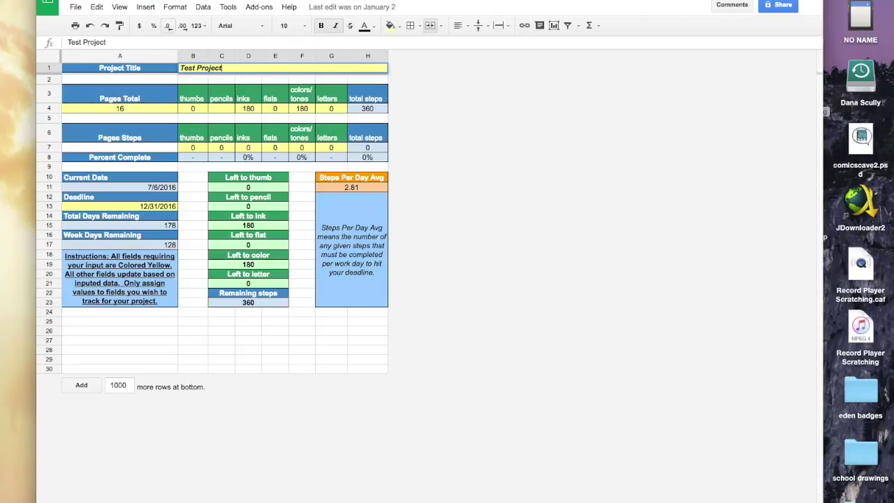
- Set the project's overall page count under Pages Total to 20
left_click(136, 110)
key("BackSpace")
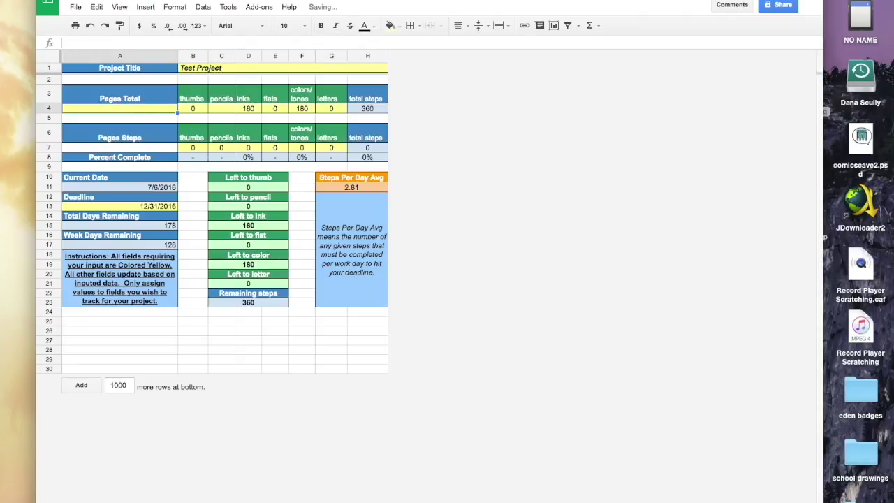
type("20")
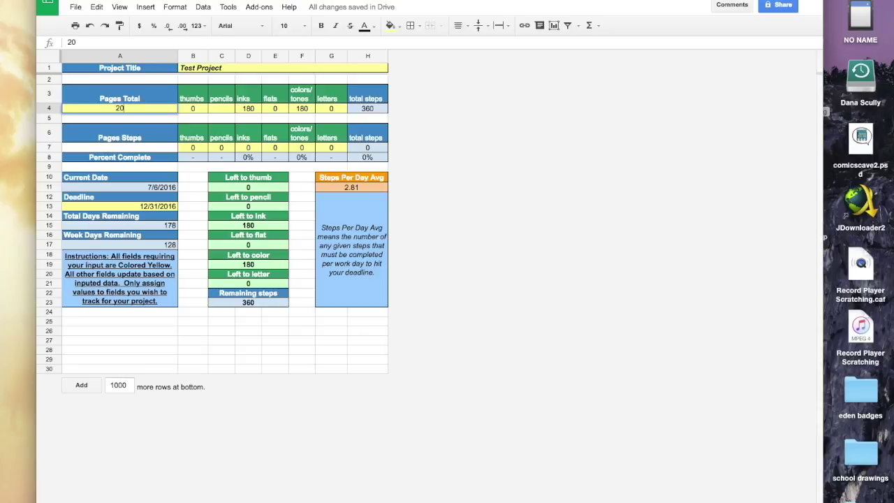
key("Return")
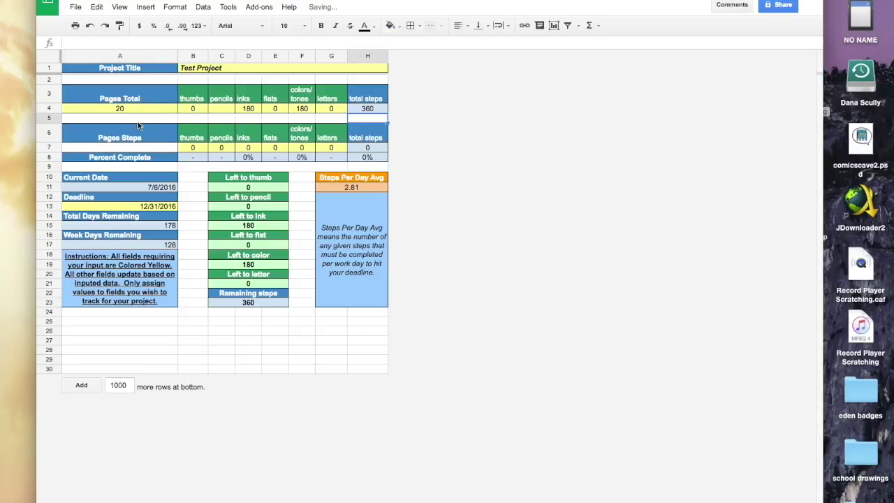
- Set thumbs, pencils, inks, flats, colors/tones and letters in the Pages Total row to 20 each
left_click(196, 108)
type("20")
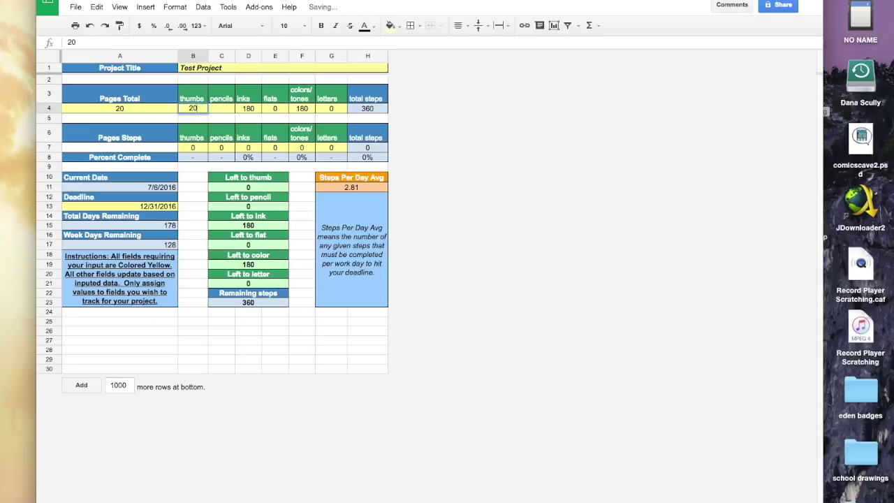
key("Tab")
type("20")
key("Tab")
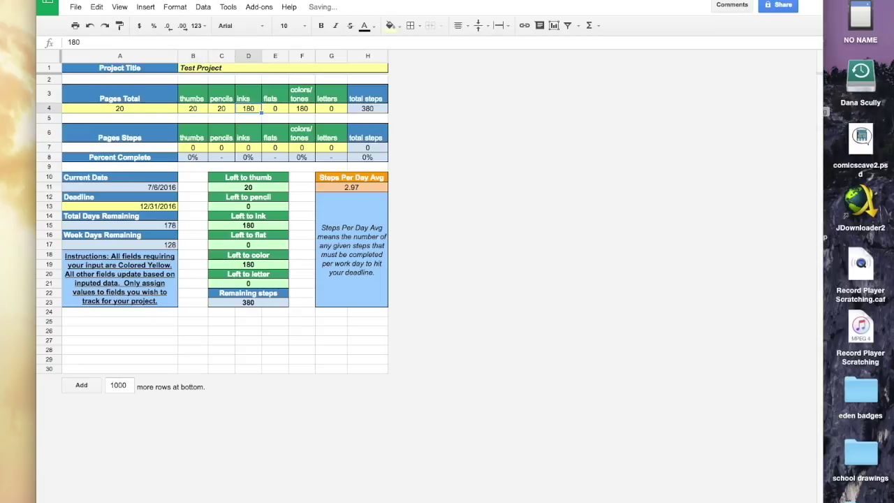
type("20")
key("Tab")
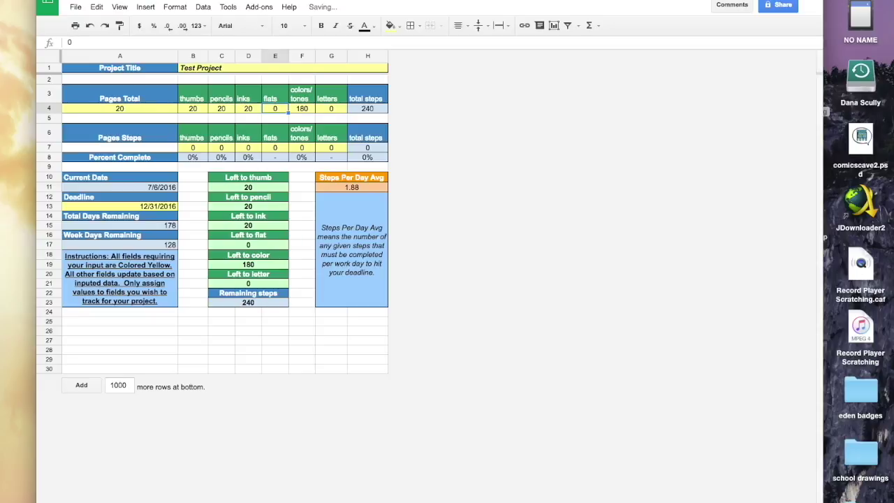
type("20")
key("Tab")
type("20")
key("Tab")
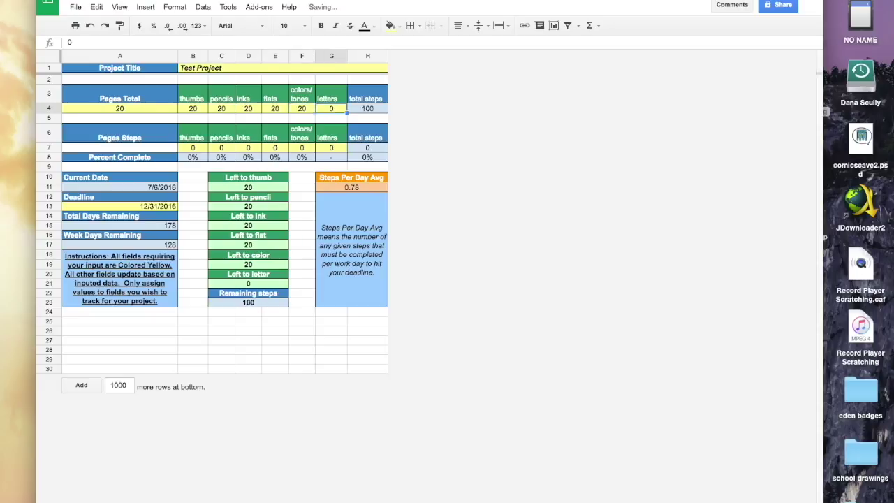
type("20")
key("Tab")
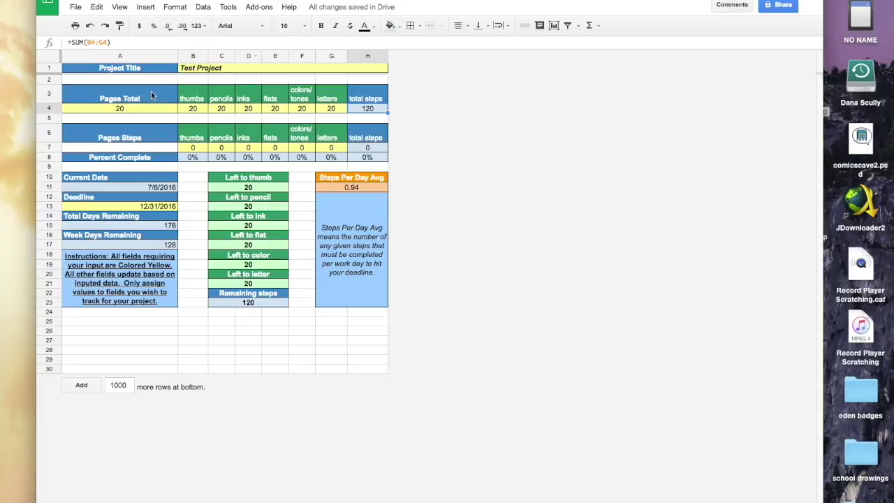
- Clear the thumbs, pencils, flats and letters values in the Pages Total row, keeping only inks and colors/tones
left_click(194, 110)
key("Delete")
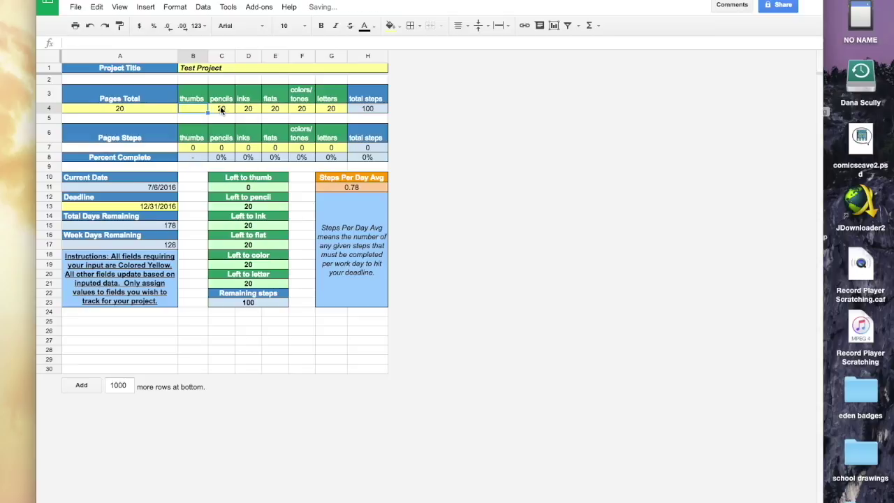
left_click(223, 111)
left_click(272, 111)
key("Delete")
left_click(224, 109)
key("Delete")
left_click(333, 110)
key("Delete")
left_click(447, 139)
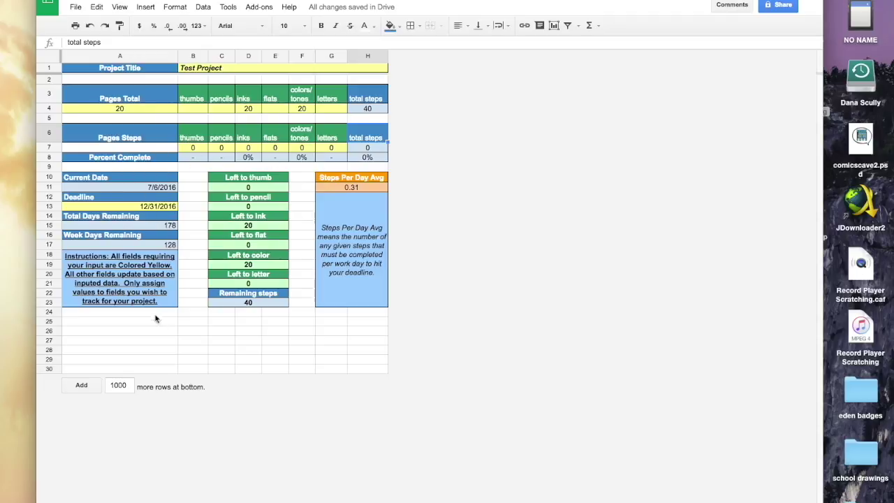
- Check the Current Date formula and set the project deadline to 8/15/2016 with the date picker
left_click(159, 188)
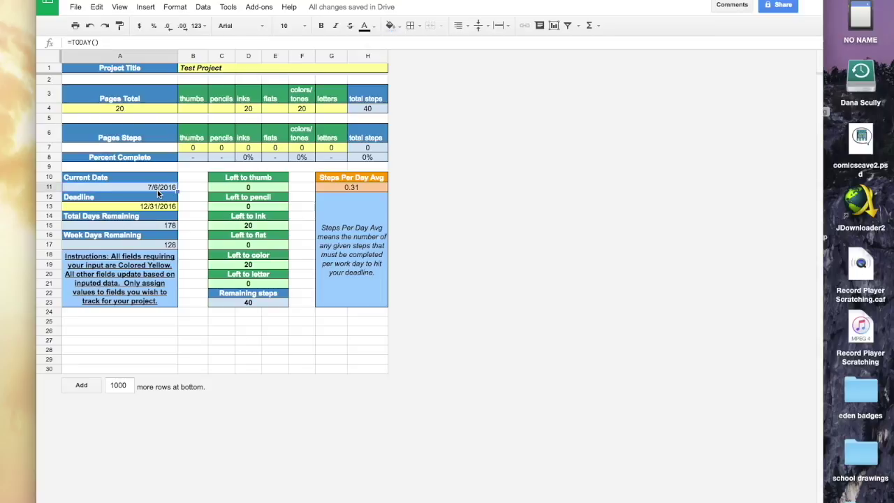
double_click(161, 207)
left_click(68, 217)
left_click(68, 217)
left_click(68, 217)
left_click(67, 217)
left_click(68, 217)
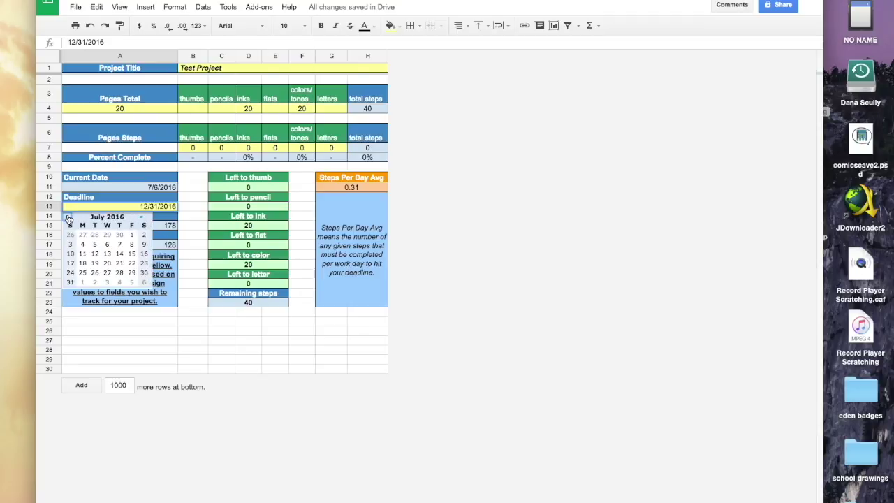
left_click(141, 217)
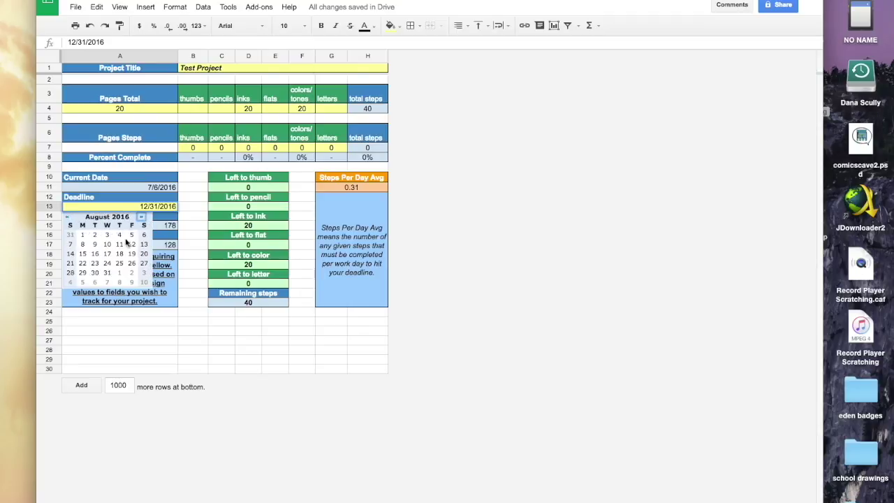
left_click(83, 253)
left_click(388, 423)
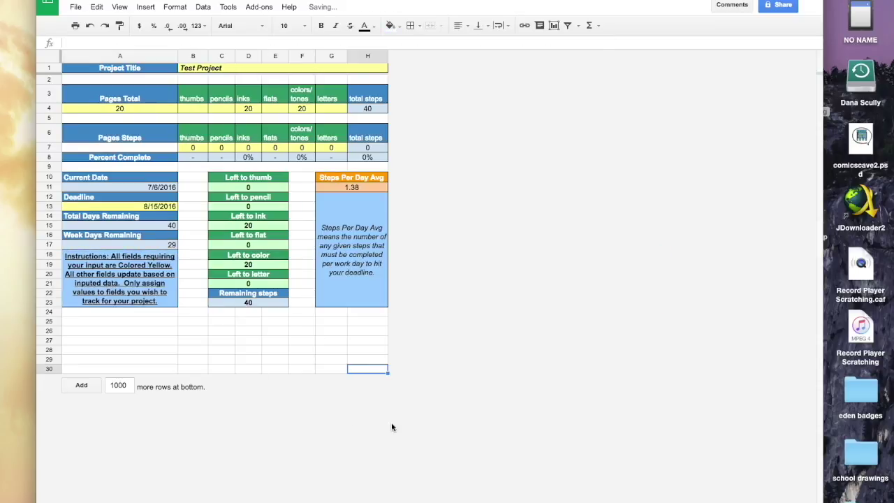
- Reopen the deadline's date picker and choose August 15, 2016 again
double_click(147, 209)
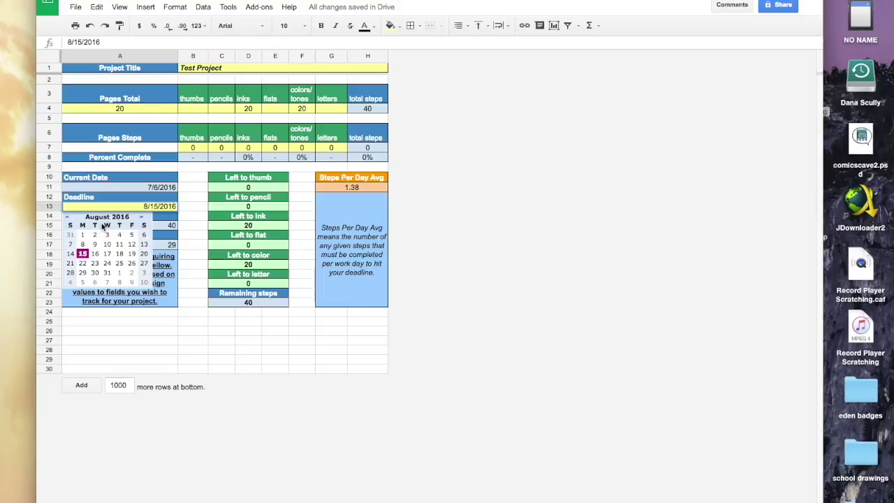
double_click(84, 254)
left_click(455, 170)
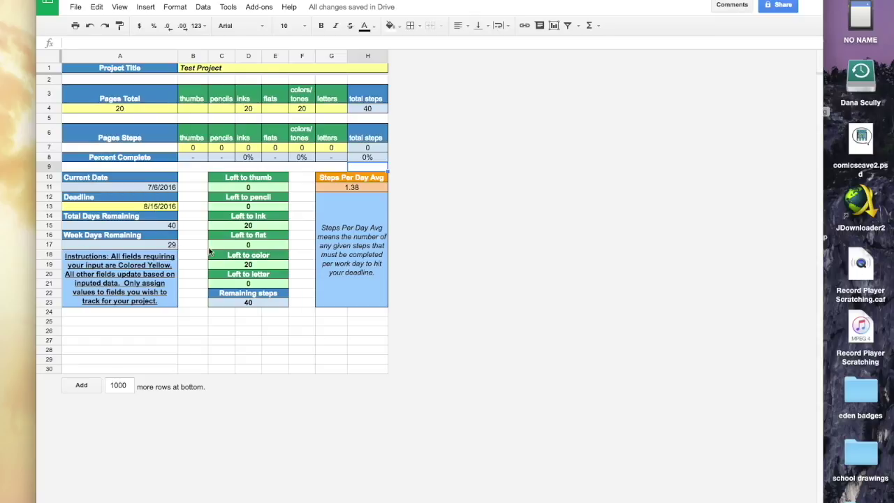
- Inspect the Steps Per Day Avg formula and the cells it references, leaving the formula as it is
key("Down")
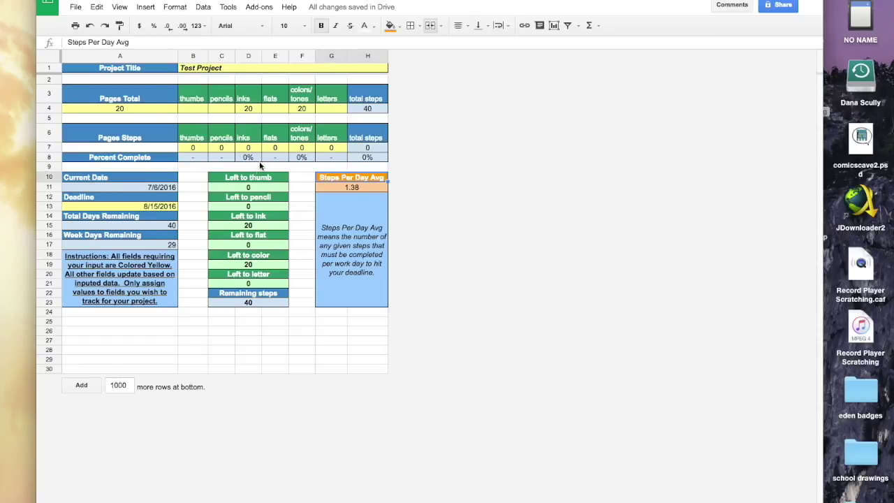
left_click(363, 186)
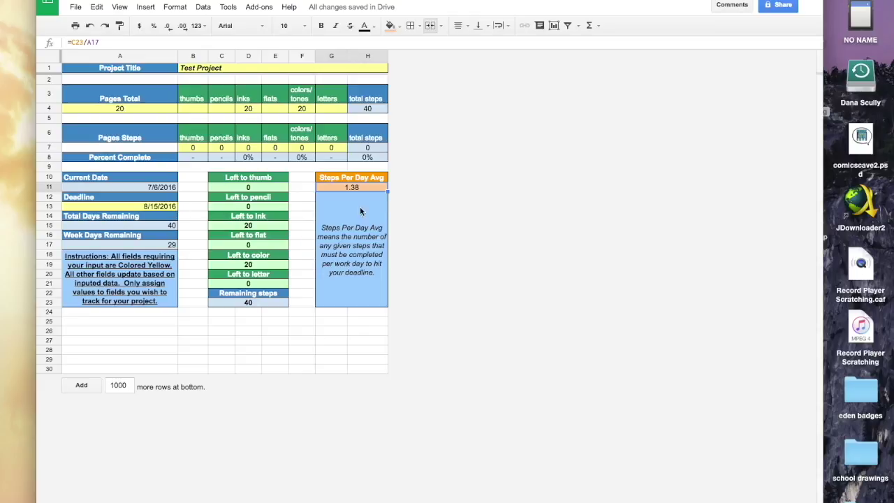
double_click(373, 187)
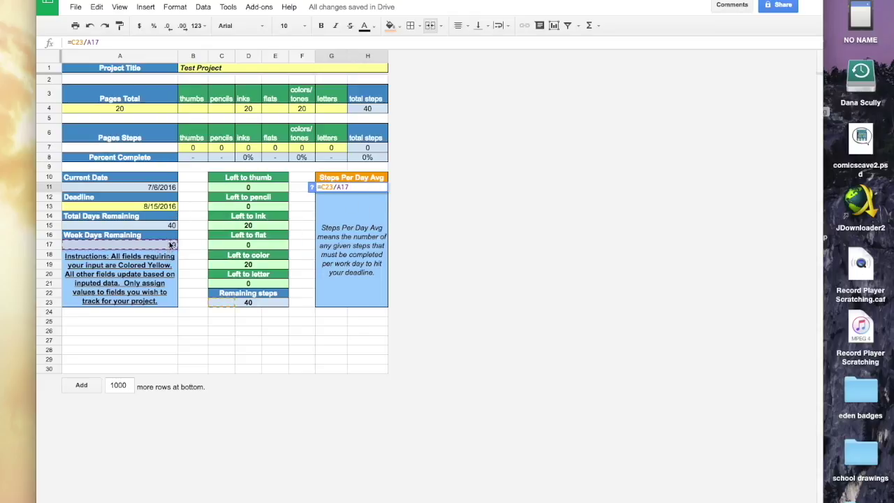
key("Return")
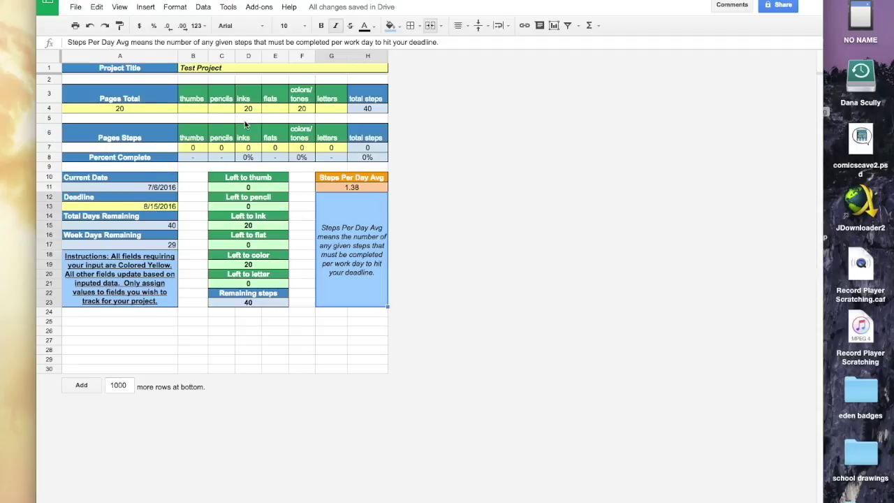
- Record 1 finished inks page in the Pages Steps row
left_click(249, 148)
type("1")
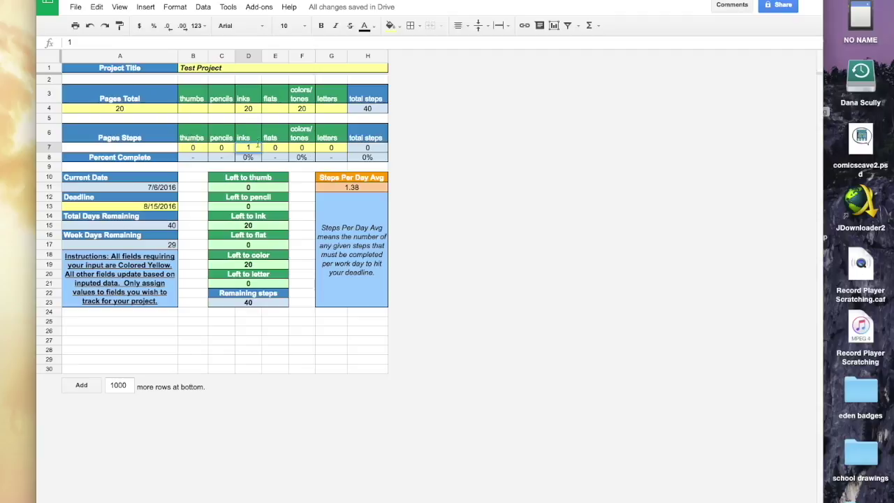
key("Return")
left_click(334, 149)
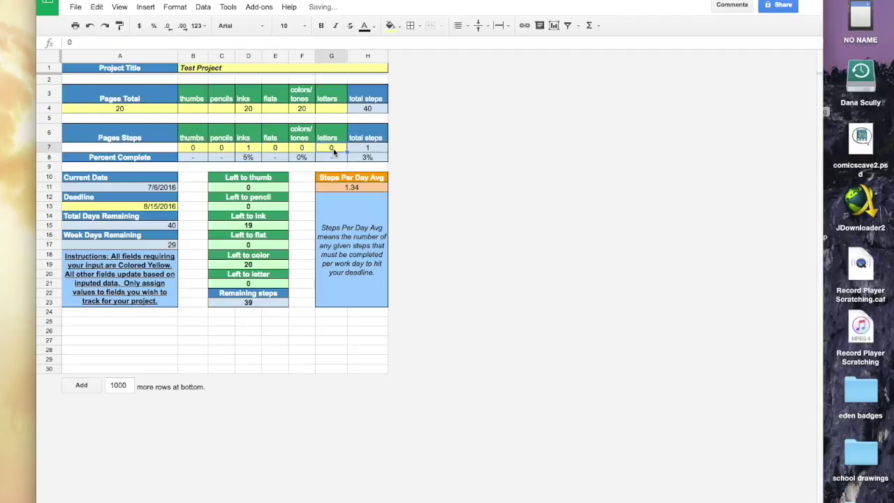
type("1")
key("Return")
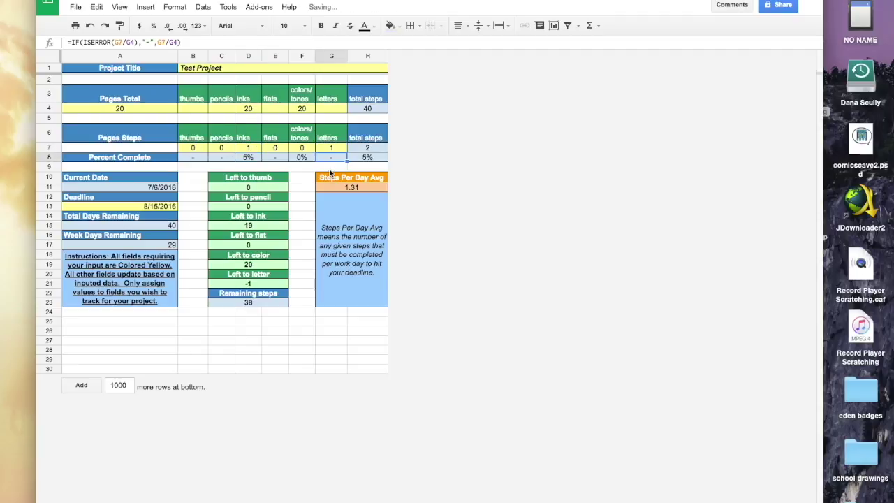
left_click(333, 149)
key("Delete")
- Record 1 finished colors/tones page in the Pages Steps row
left_click(306, 148)
type("1")
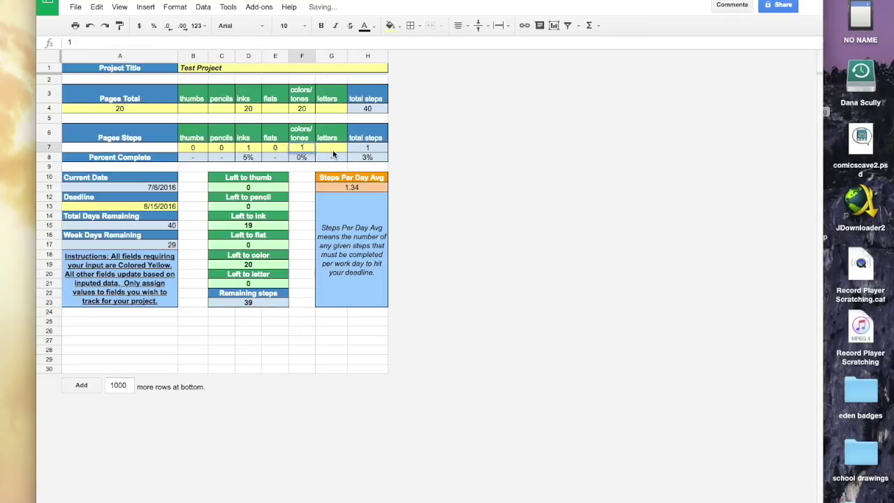
key("Return")
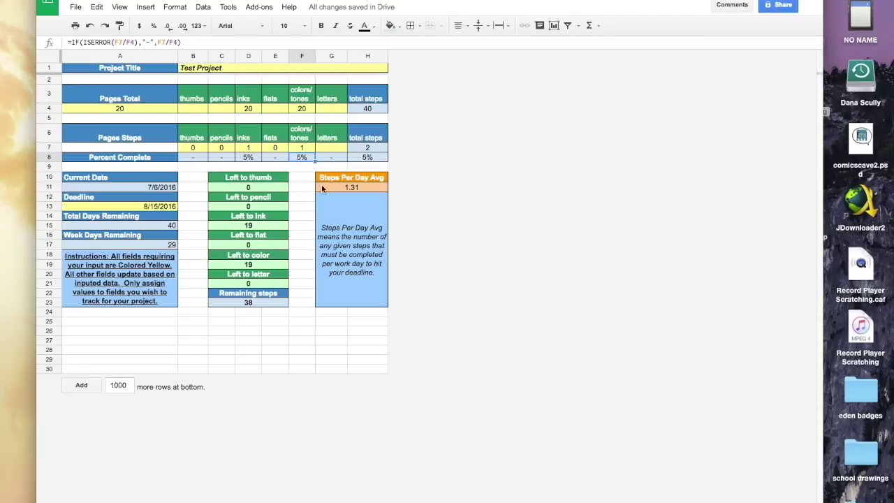
- Review the Left to ink and Left to color cells, then the Steps Per Day Avg explanation and formula
left_click(269, 225)
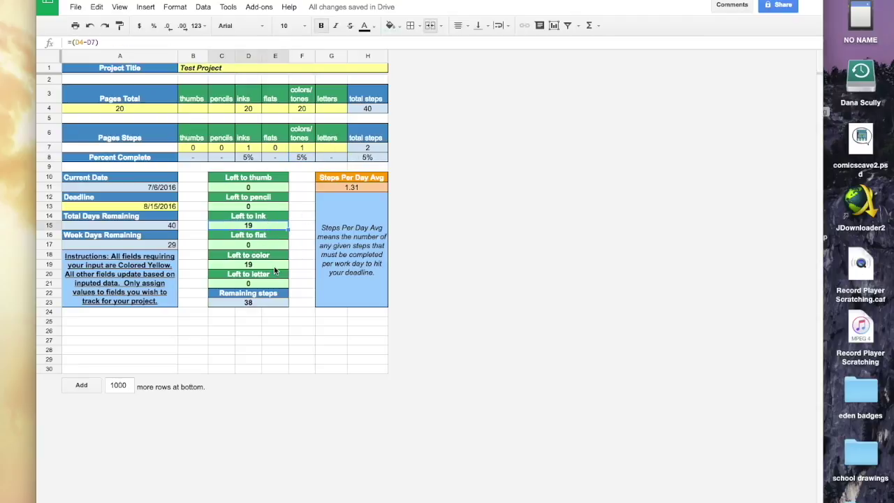
left_click(274, 266)
left_click(266, 226)
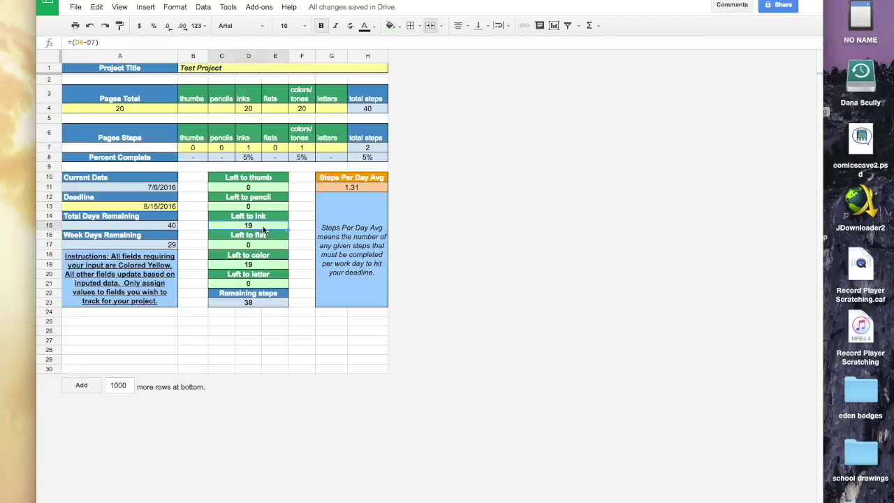
left_click(268, 265)
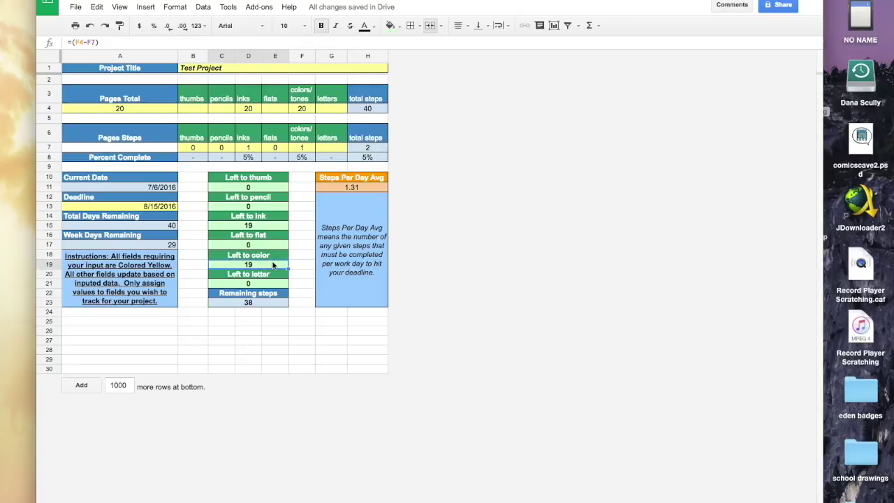
left_click(378, 239)
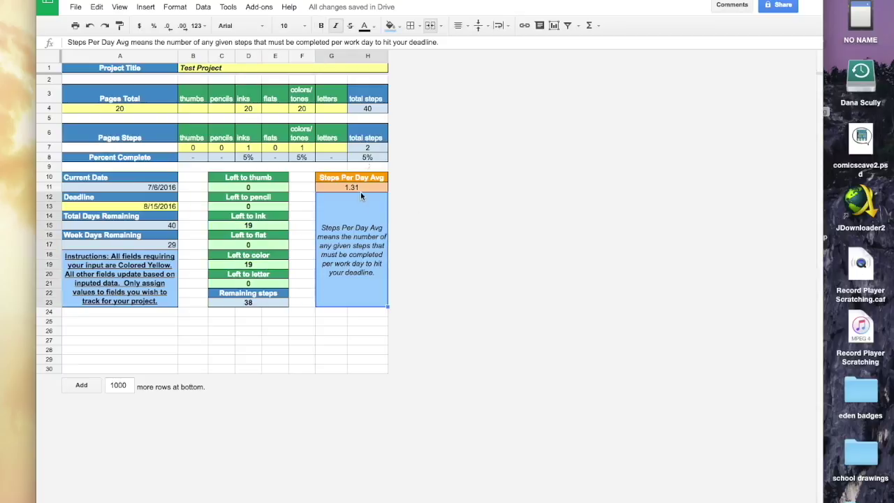
left_click(349, 188)
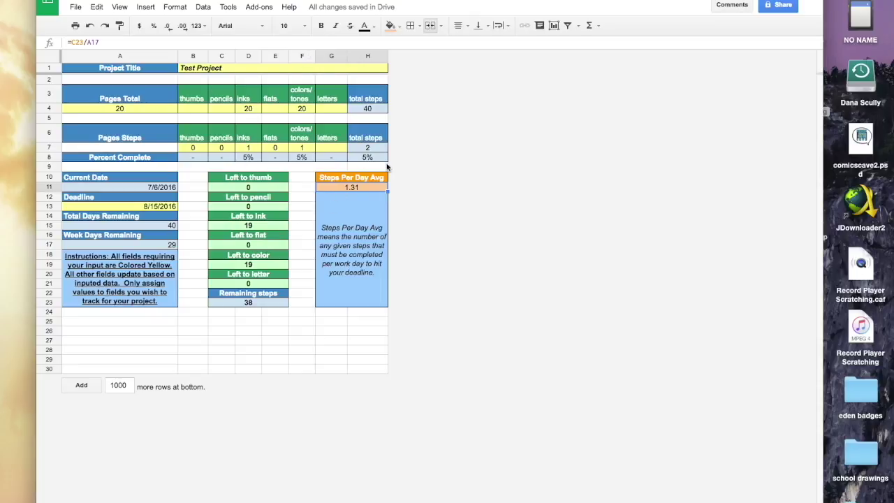
left_click(410, 138)
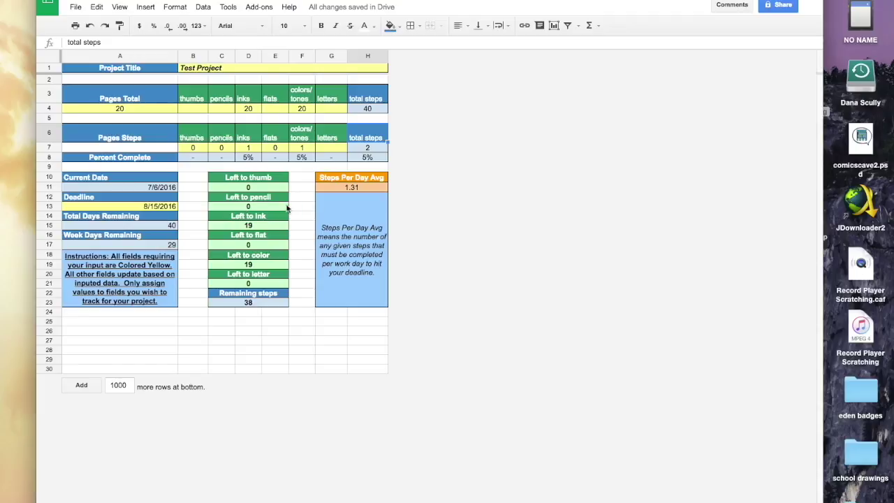
- Change the Steps Per Day Avg formula to =C23/A15 so it divides by Total Days Remaining
double_click(366, 186)
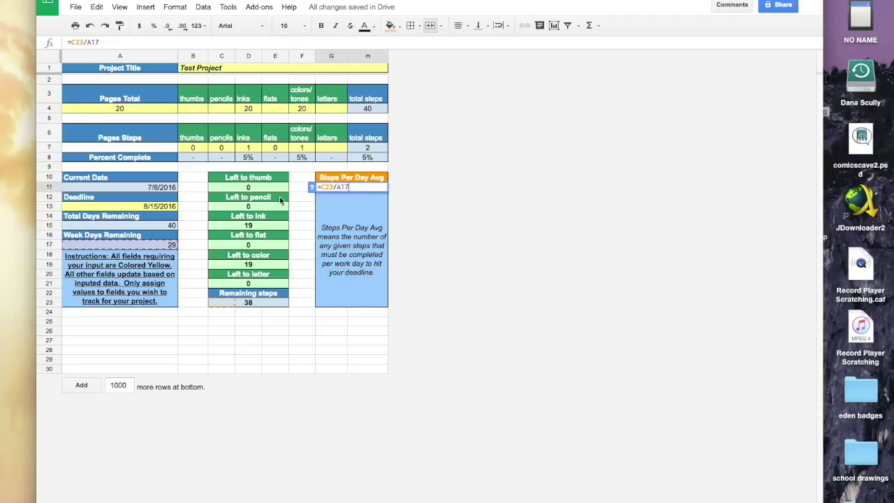
key("BackSpace")
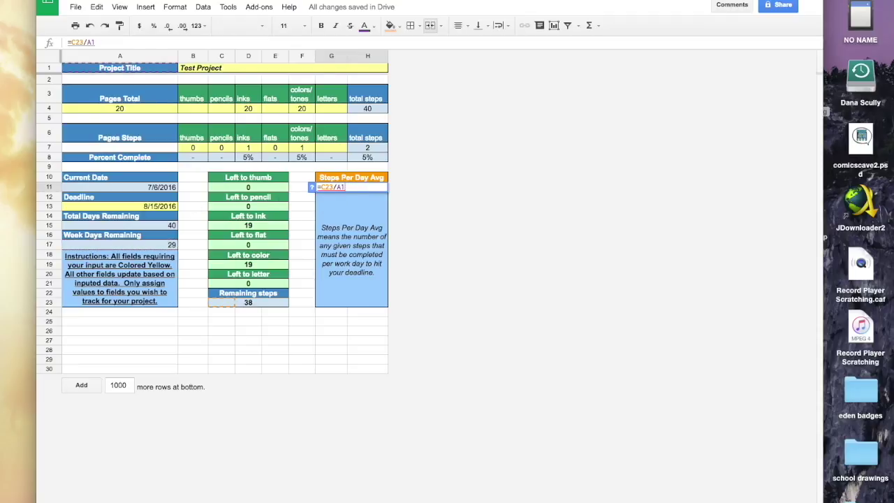
type("5")
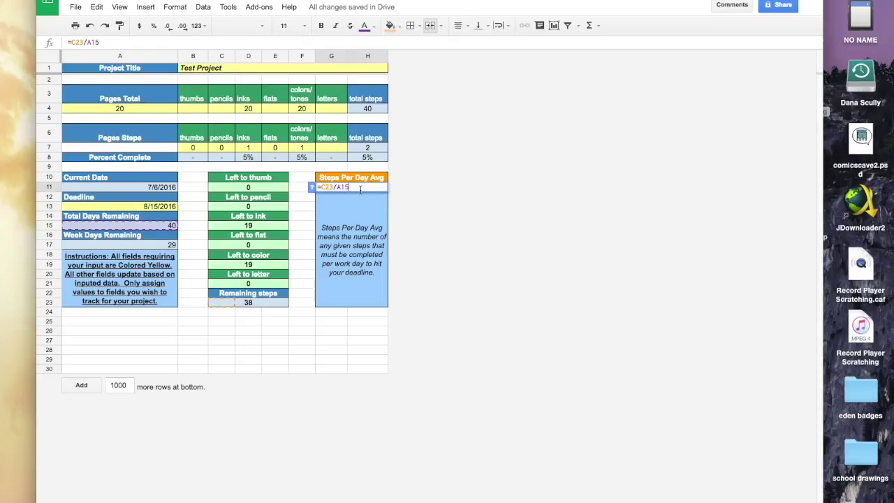
key("Return")
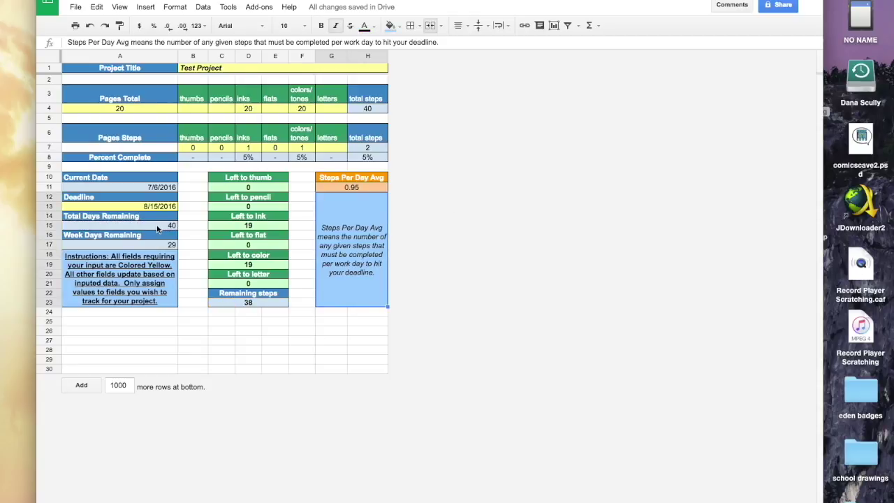
- Check the edited Steps Per Day Avg formula and read the Instructions and Steps Per Day Avg notes
left_click(371, 190)
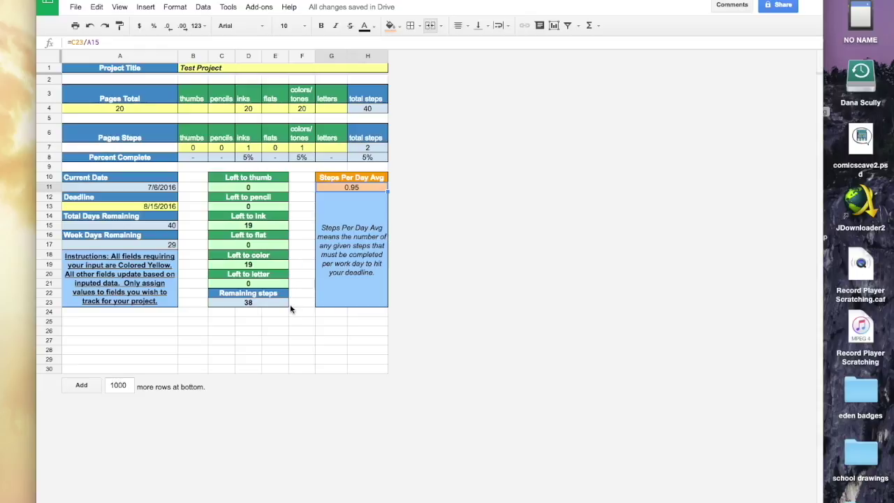
left_click(146, 288)
left_click(340, 273)
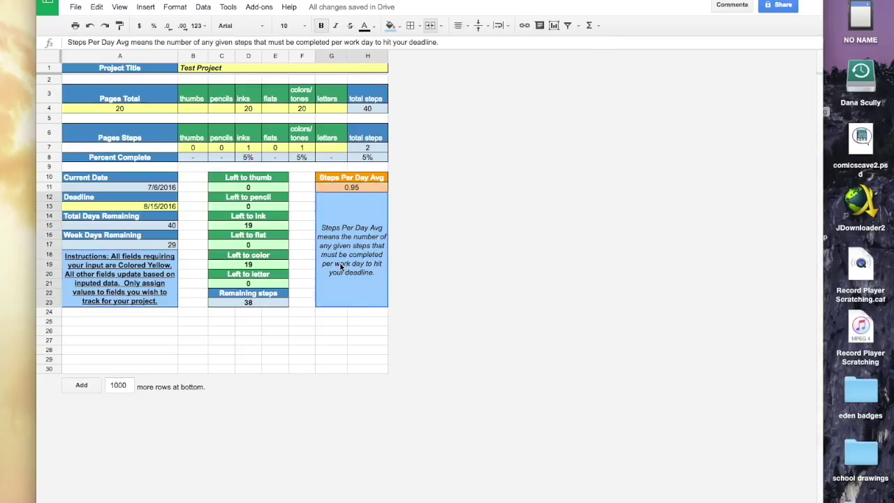
left_click(121, 301)
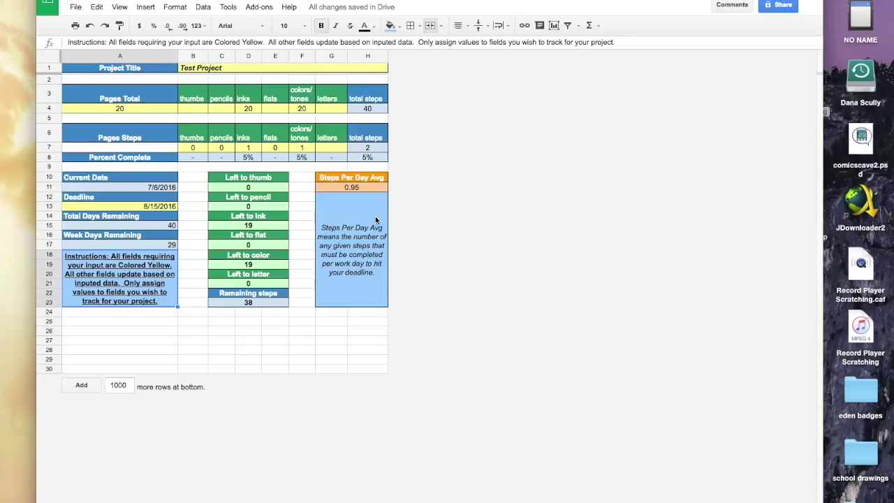
- Undo the Steps Per Day Avg formula change and the finished pages recorded in the Pages Steps row
left_click(418, 217)
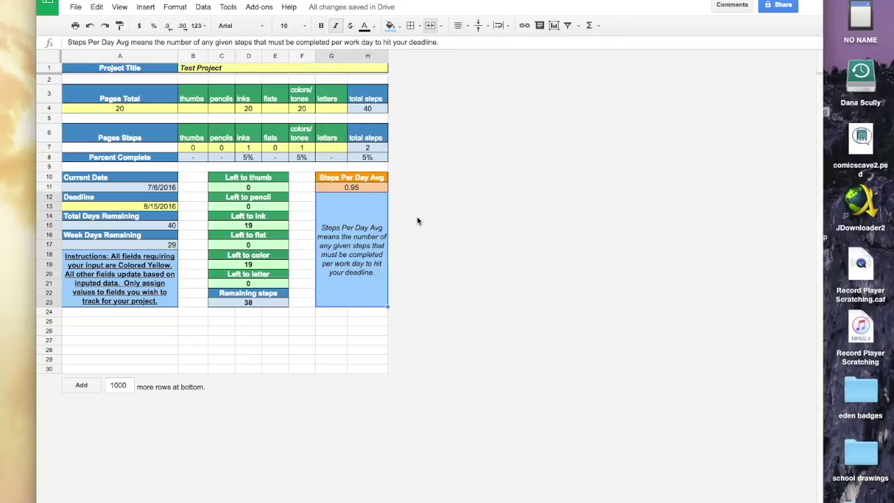
key("ctrl+z")
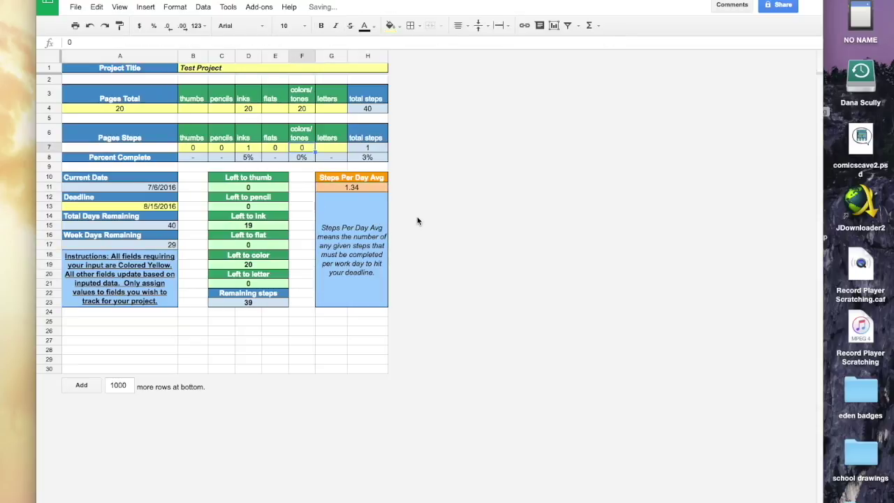
key("ctrl+z")
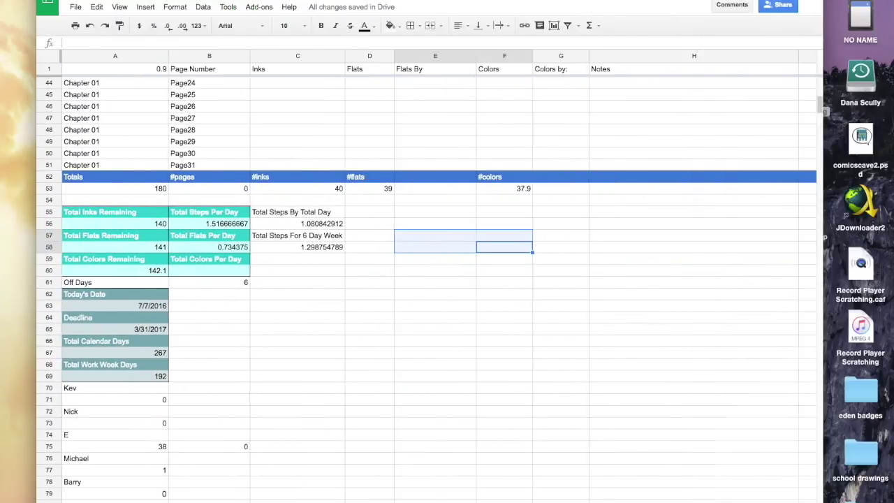
- Look through the Prologue and Chapter 01 page rows in the page-by-page production tracking spreadsheet
scroll(383, 301, "up", 10)
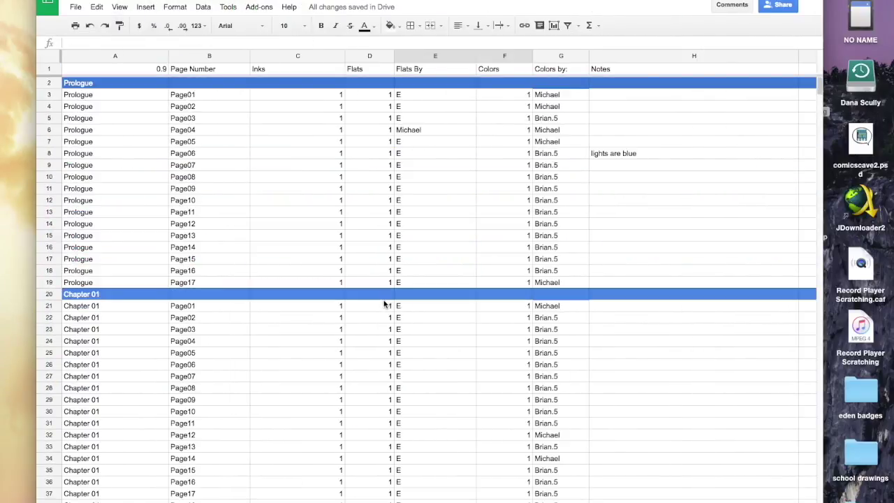
scroll(384, 305, "down", 6)
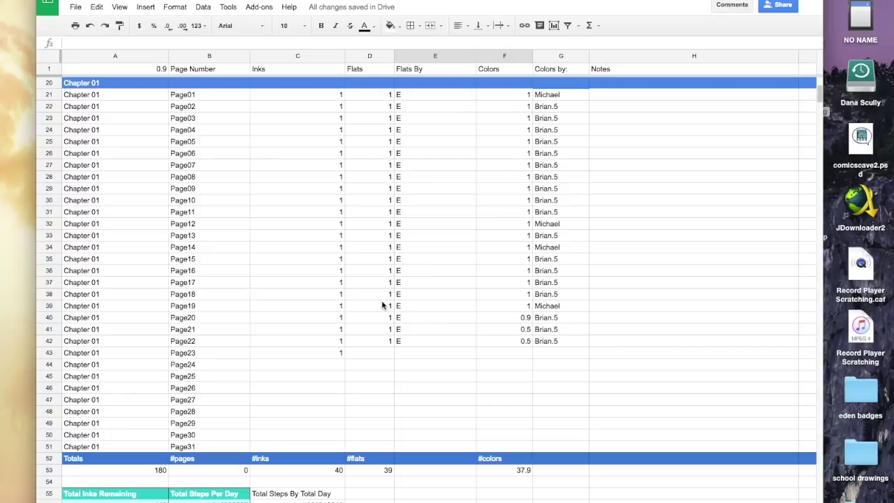
scroll(384, 305, "up", 6)
scroll(381, 304, "down", 15)
scroll(381, 303, "up", 15)
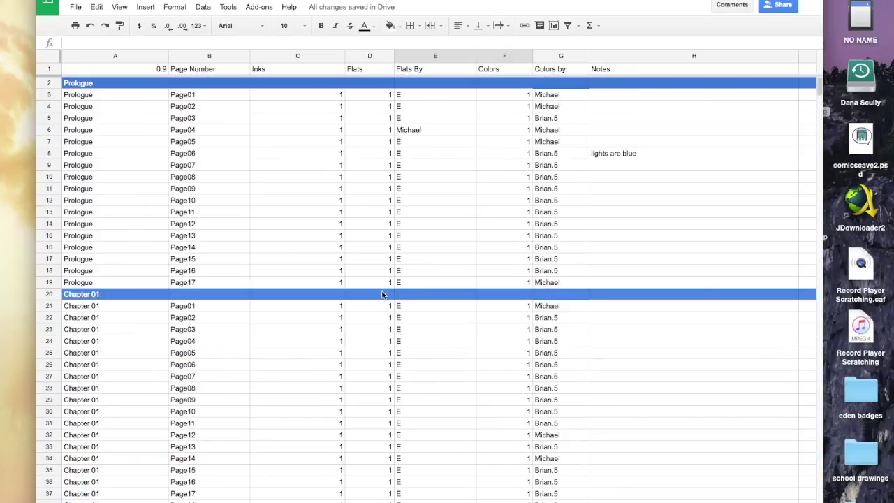
scroll(382, 301, "down", 6)
scroll(384, 296, "up", 6)
- Examine the Inks, Flats and Flats By entries for the first Prologue pages
left_click(315, 96)
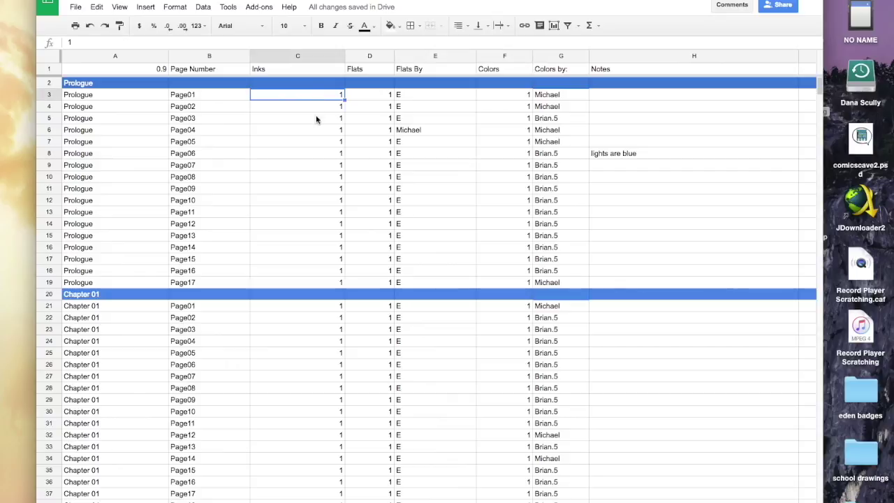
left_click(376, 94)
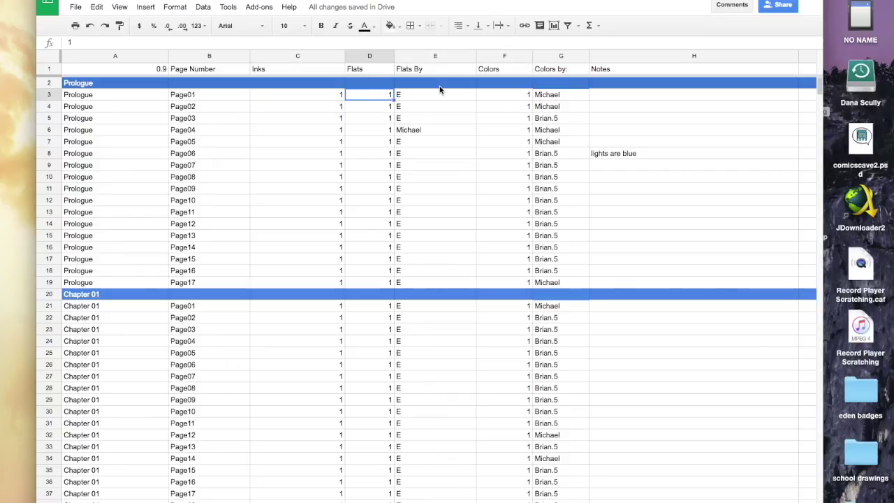
left_click(449, 94)
left_click(440, 120)
left_click(441, 97)
left_click(436, 110)
left_click(430, 144)
left_click(429, 131)
left_click(433, 88)
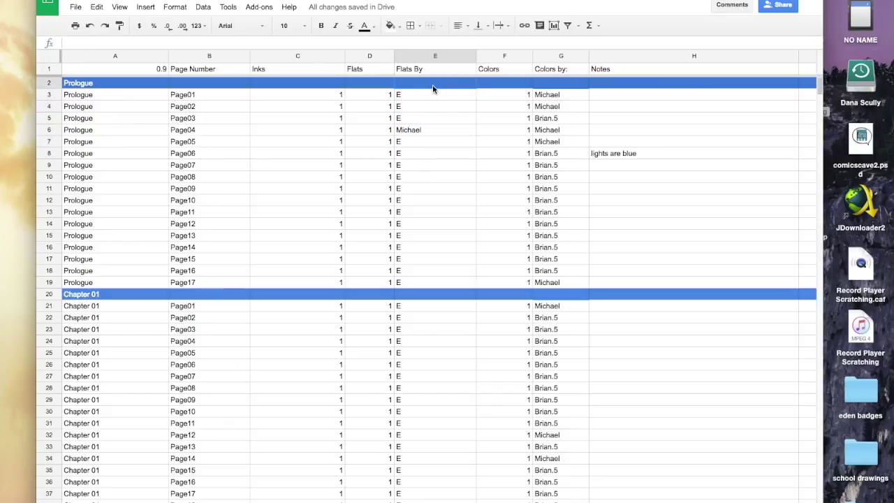
- Examine the Colors, Colors by and Notes entries for the Prologue pages, including the Page06 note
left_click(496, 69)
left_click(510, 105)
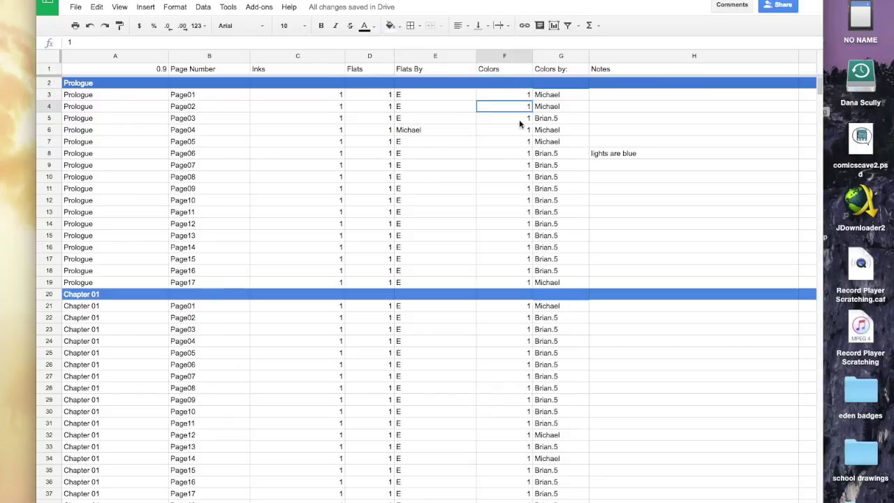
left_click(554, 97)
left_click(555, 112)
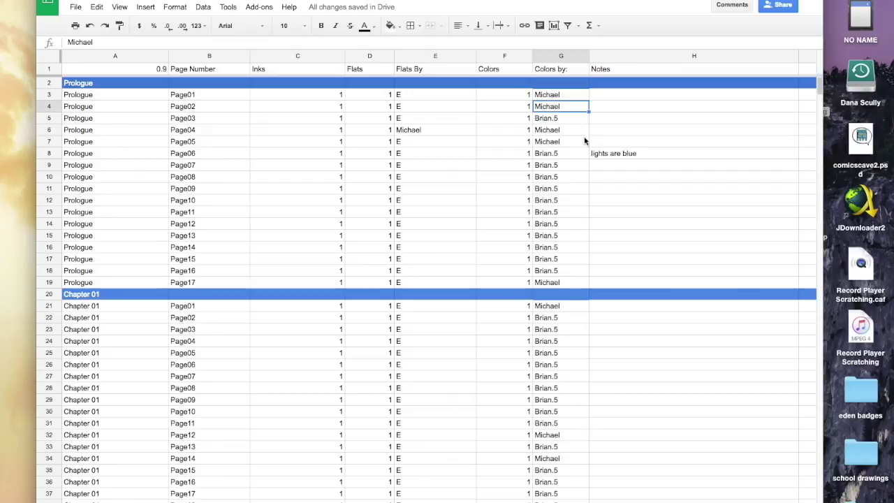
left_click(616, 154)
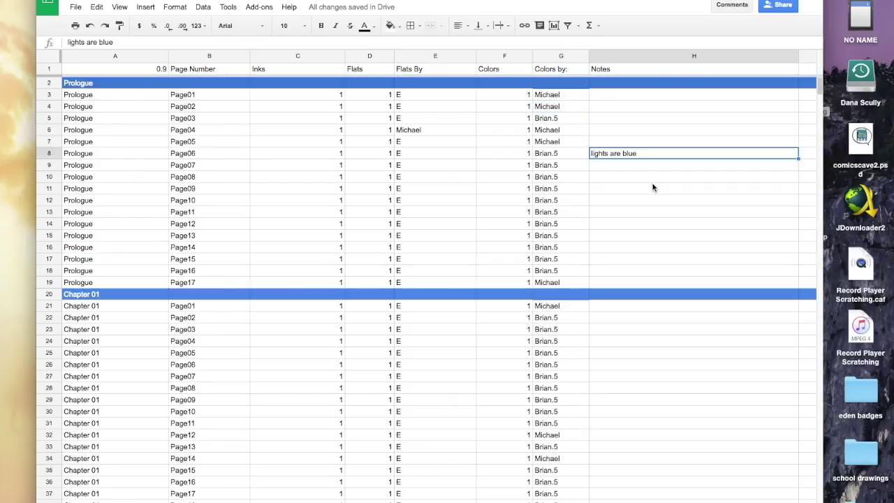
left_click(399, 97)
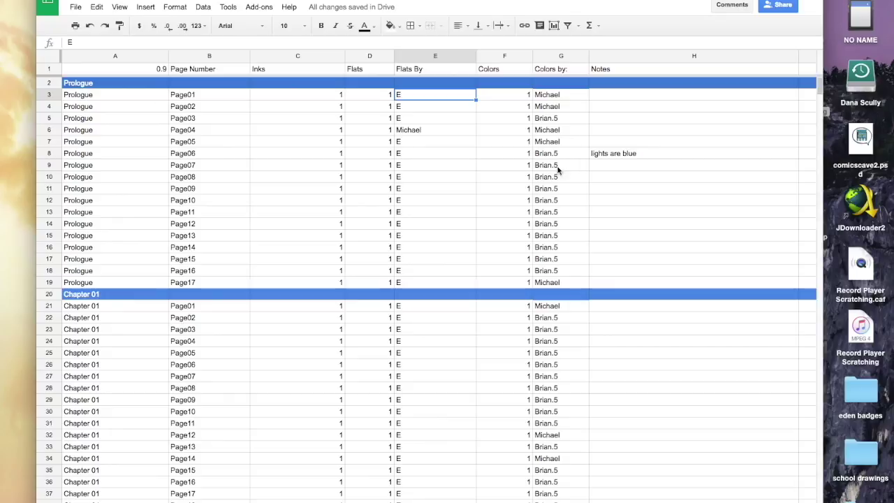
- Enter the note "Necklace missing" for Prologue Page01
left_click(606, 100)
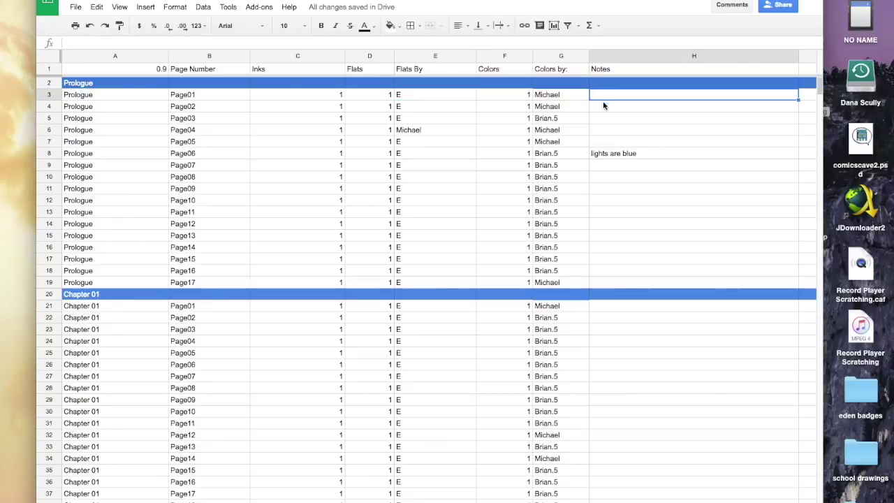
double_click(676, 95)
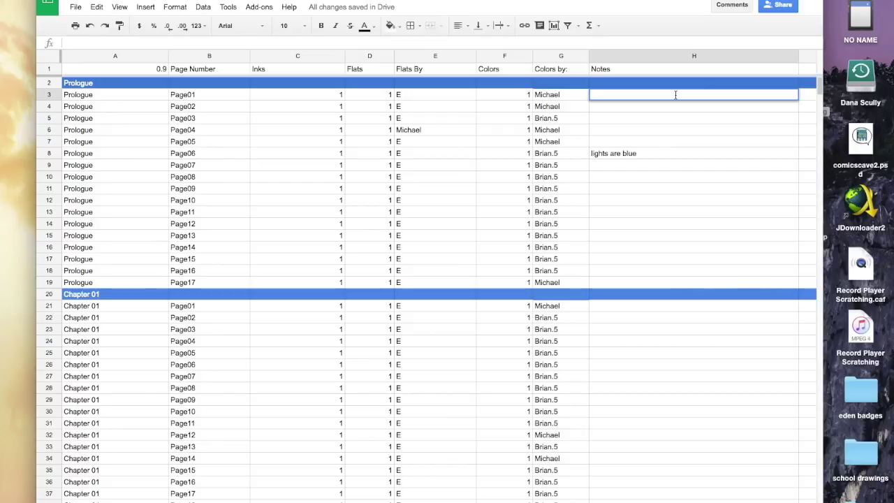
type("Necklace missing")
key("Return")
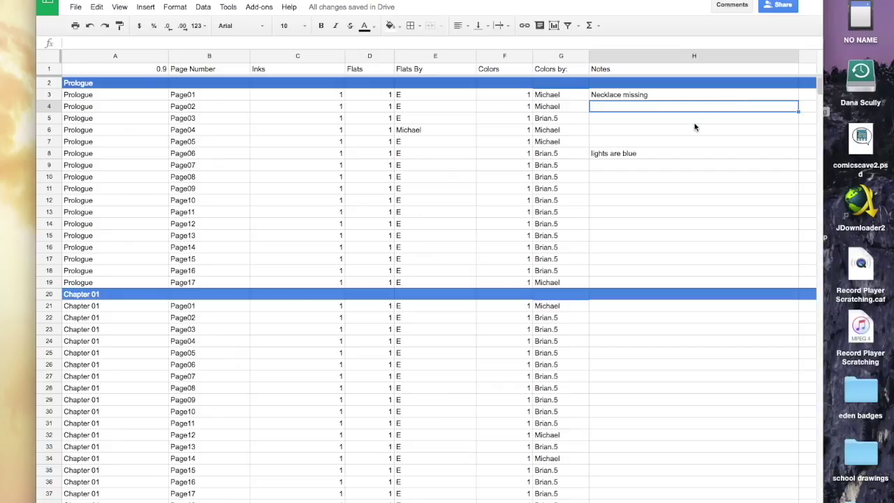
- Examine the totals, remaining work, Total Steps Per Day formula and deadline figures below the Chapter 01 page rows
scroll(628, 194, "down", 10)
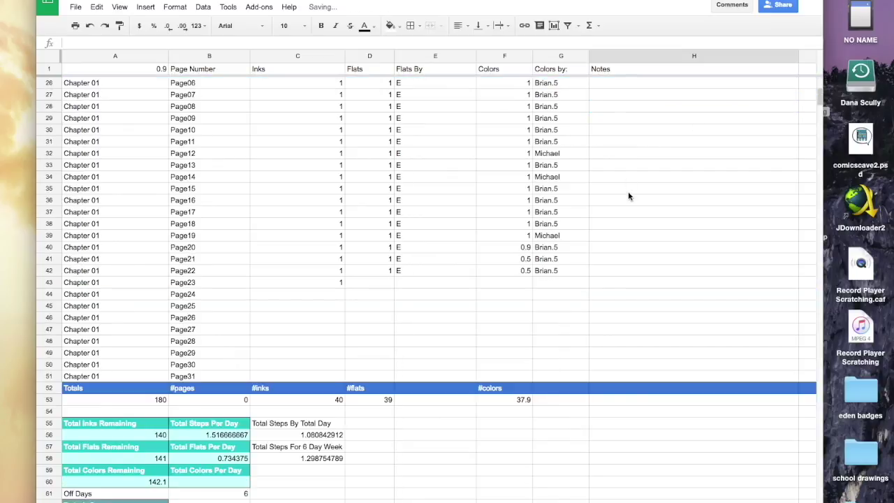
scroll(417, 310, "up", 1)
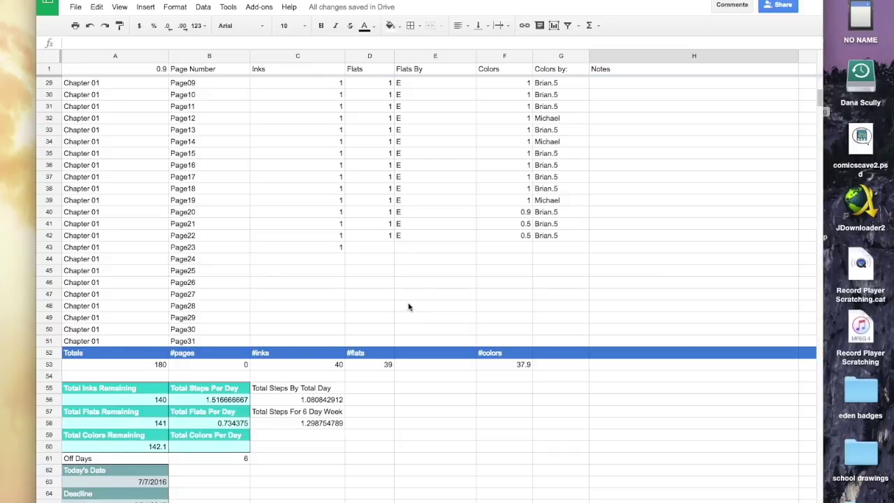
left_click(133, 402)
left_click(206, 401)
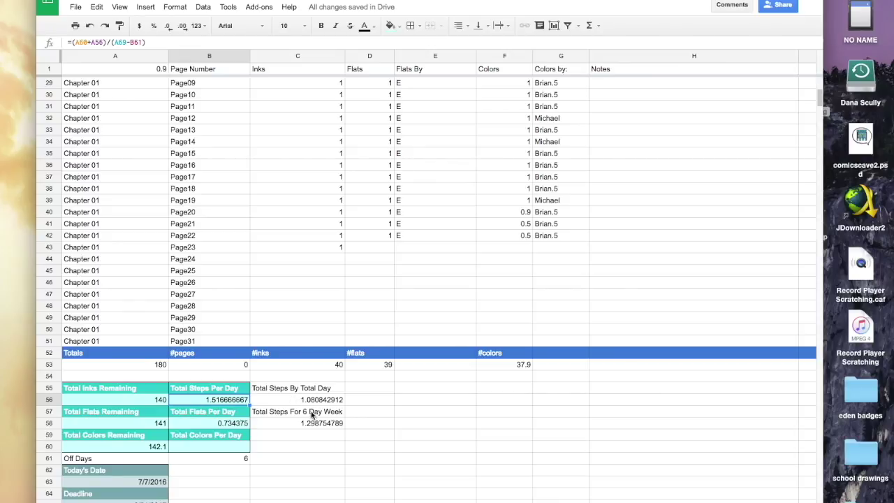
scroll(289, 452, "down", 5)
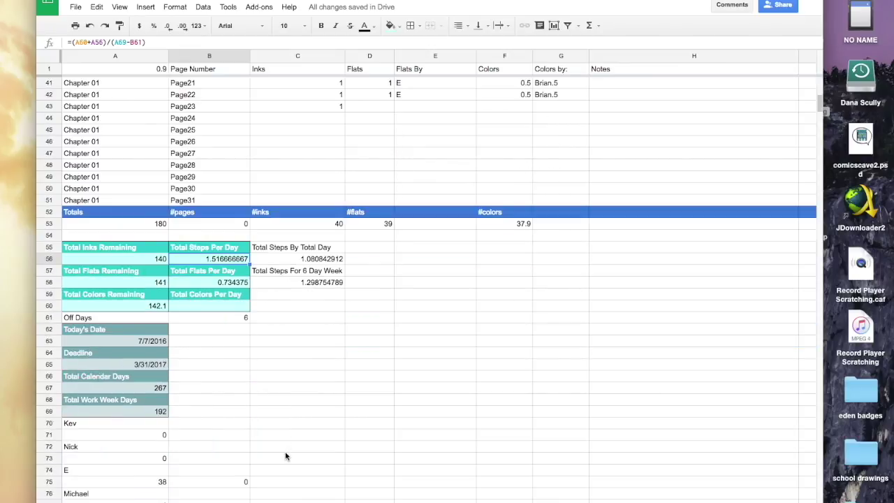
scroll(277, 265, "up", 3)
scroll(275, 264, "up", 3)
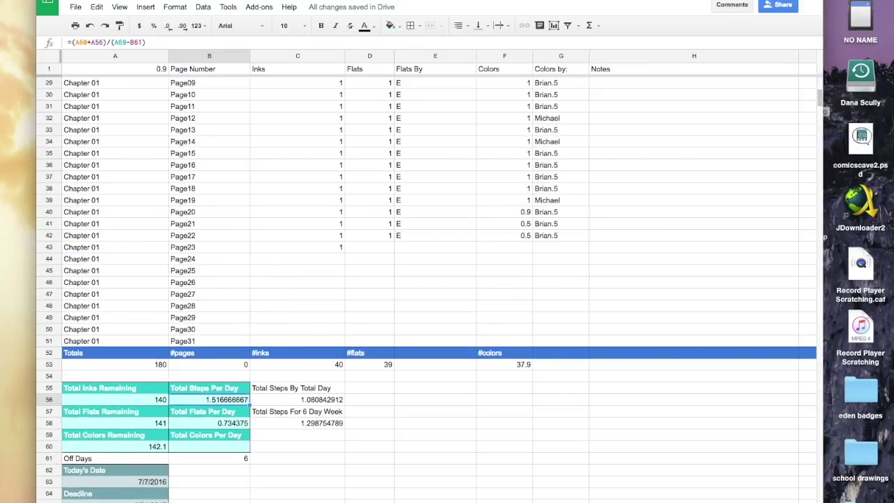
scroll(152, 499, "down", 1)
scroll(305, 426, "down", 5)
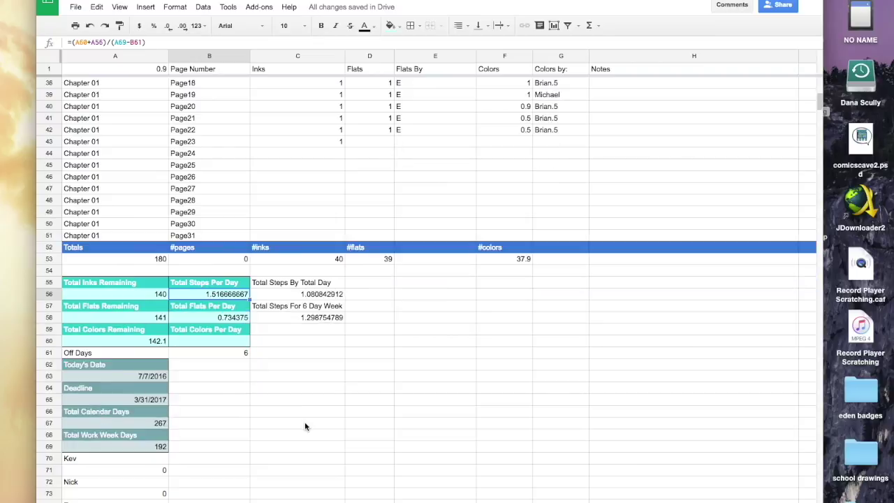
scroll(305, 428, "up", 4)
scroll(304, 428, "up", 10)
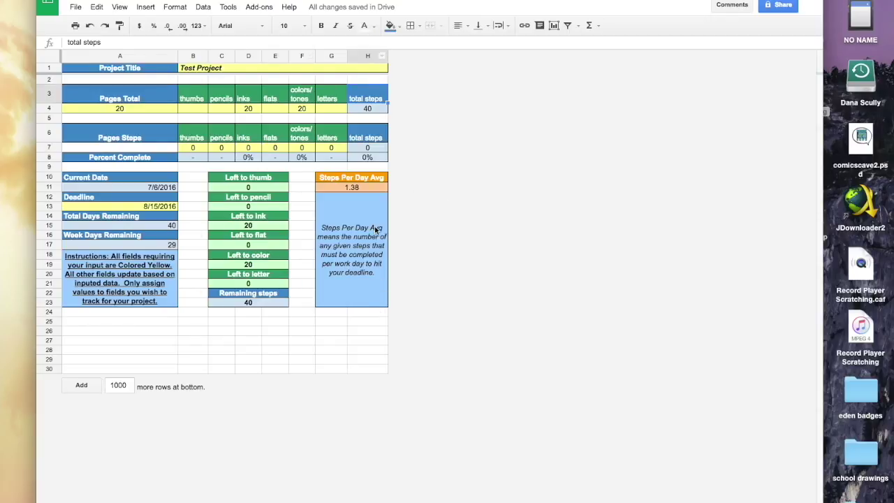
- Review the Project Title, Pages Total and Pages Steps fields in the Test Project sheet
left_click(395, 396)
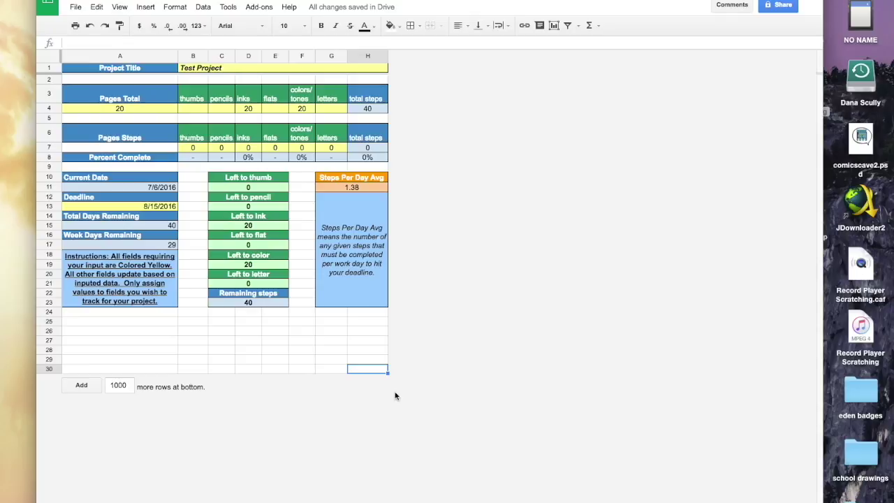
left_click(85, 68)
left_click(220, 71)
left_click(135, 101)
left_click(147, 116)
left_click(148, 108)
left_click(367, 147)
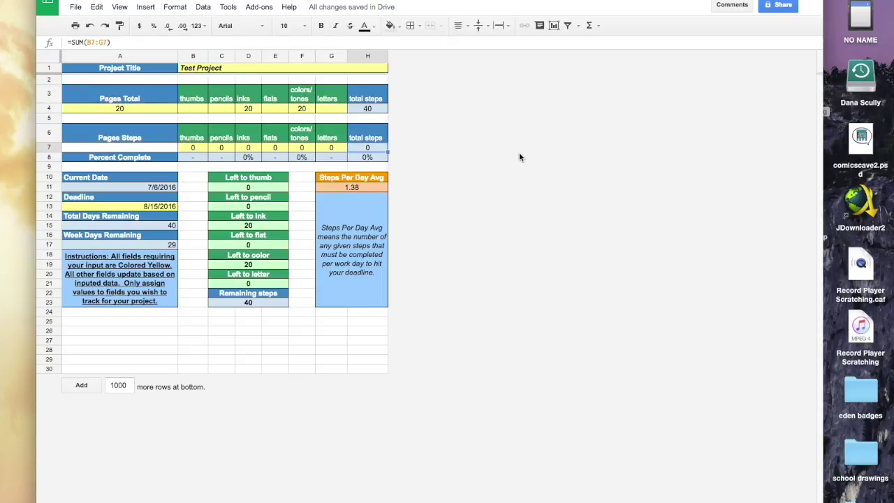